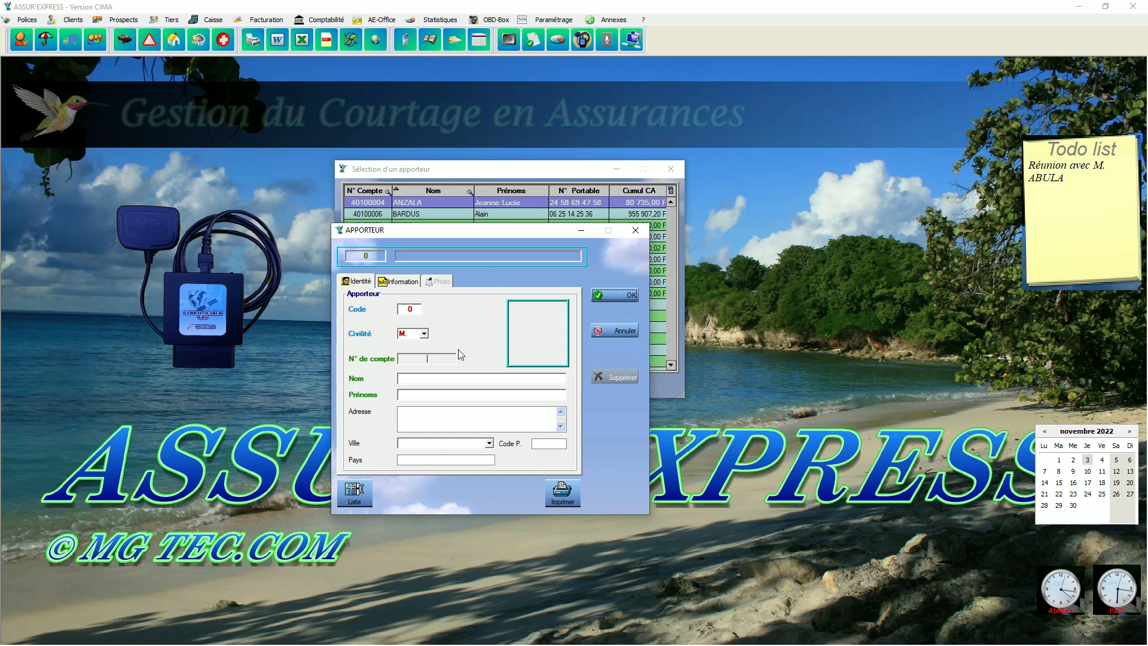
Enter the new business introducer's surname and first name in the identity details of the Apporteur record.
click(433, 380)
click(439, 396)
click(439, 396)
Fill in the introducer's street address and choose ABIDJAN as the city.
click(425, 415)
click(425, 415)
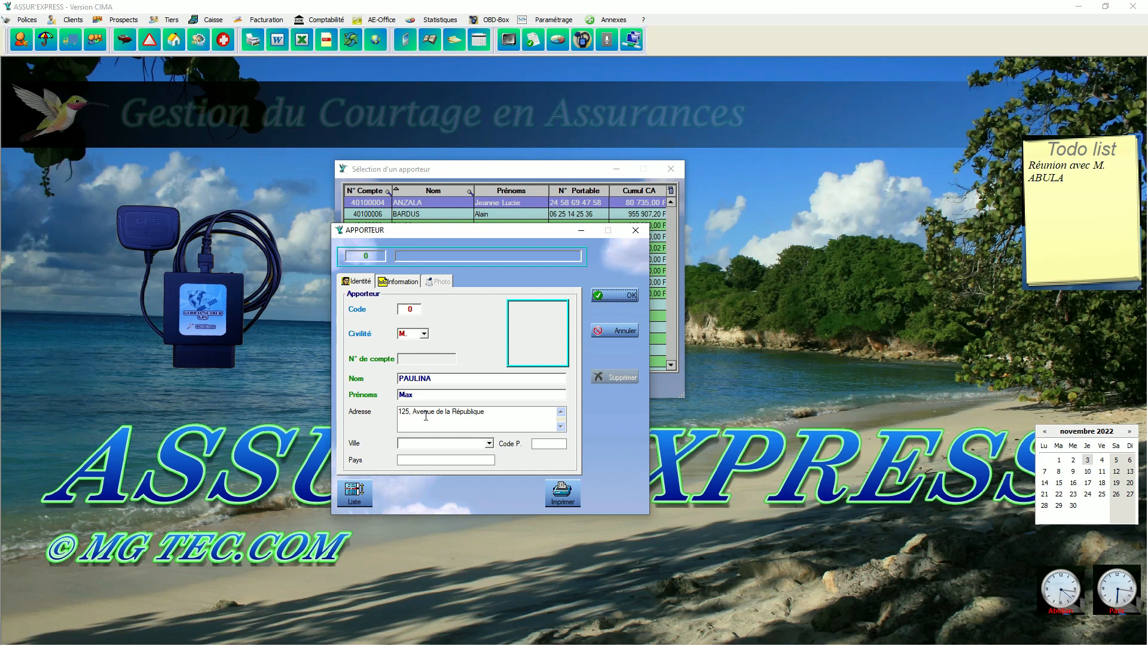
click(489, 444)
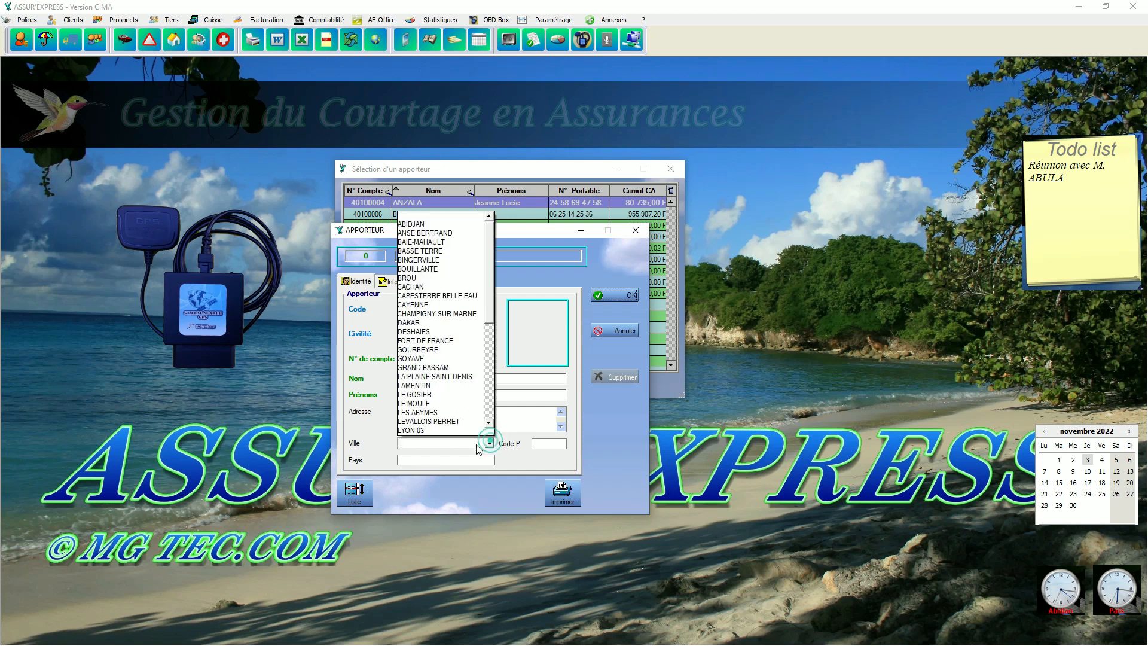
click(419, 224)
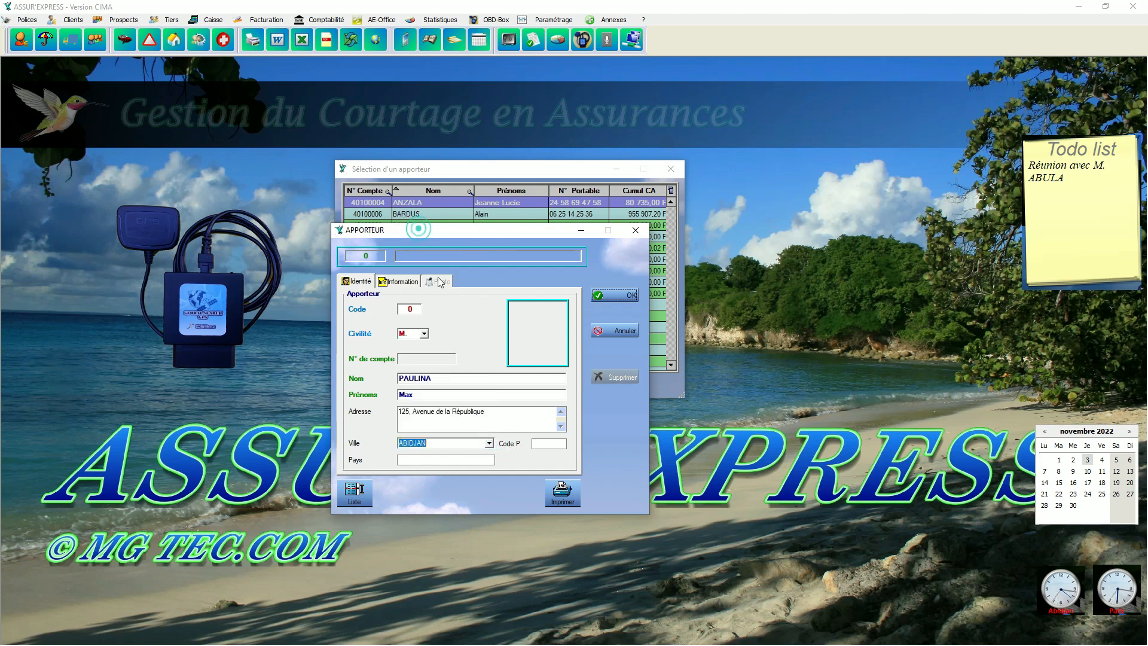
Enter the introducer's main telephone number and mobile number in the contact information.
click(402, 286)
click(413, 311)
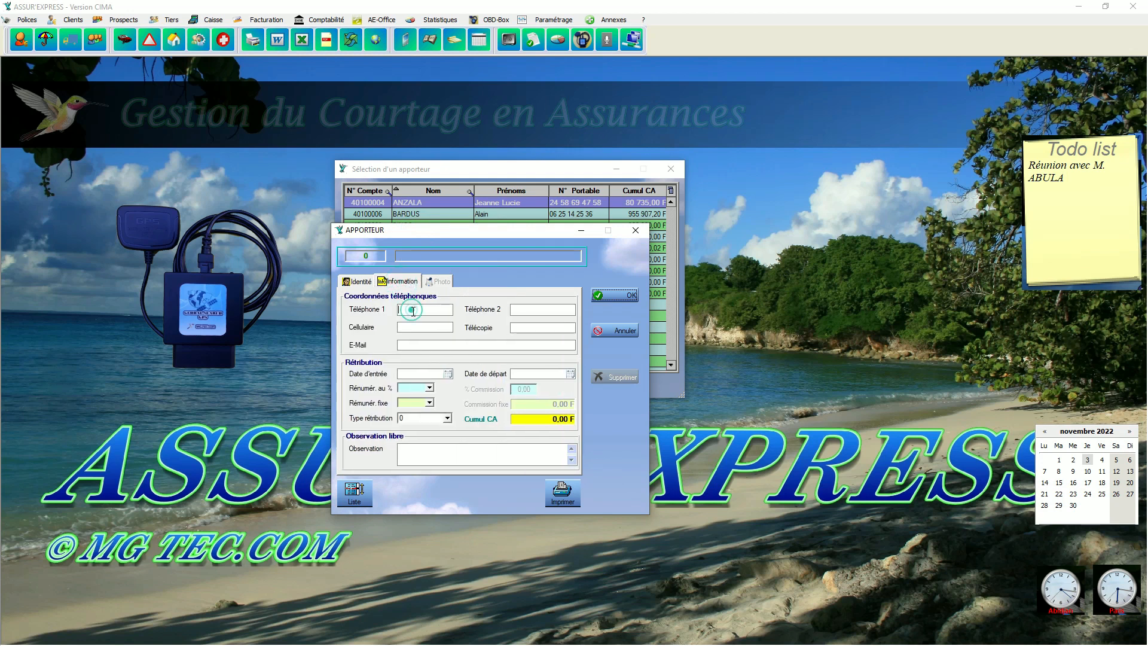
click(430, 326)
Fill in the introducer's e-mail address in the contact information.
click(419, 343)
click(365, 282)
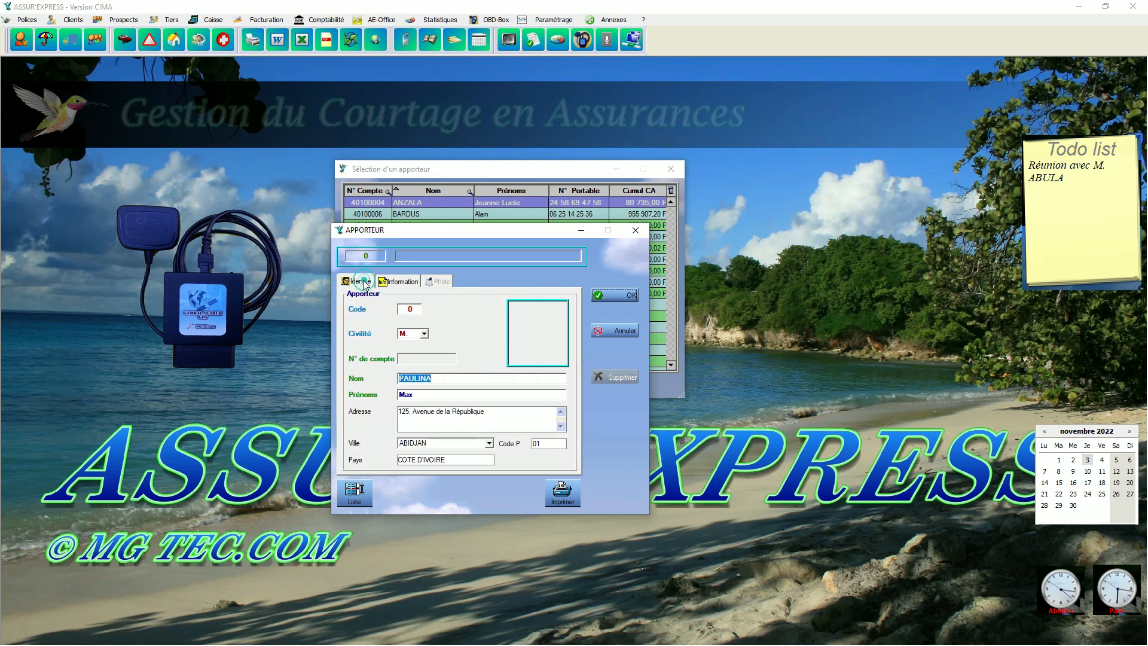
click(398, 281)
click(414, 345)
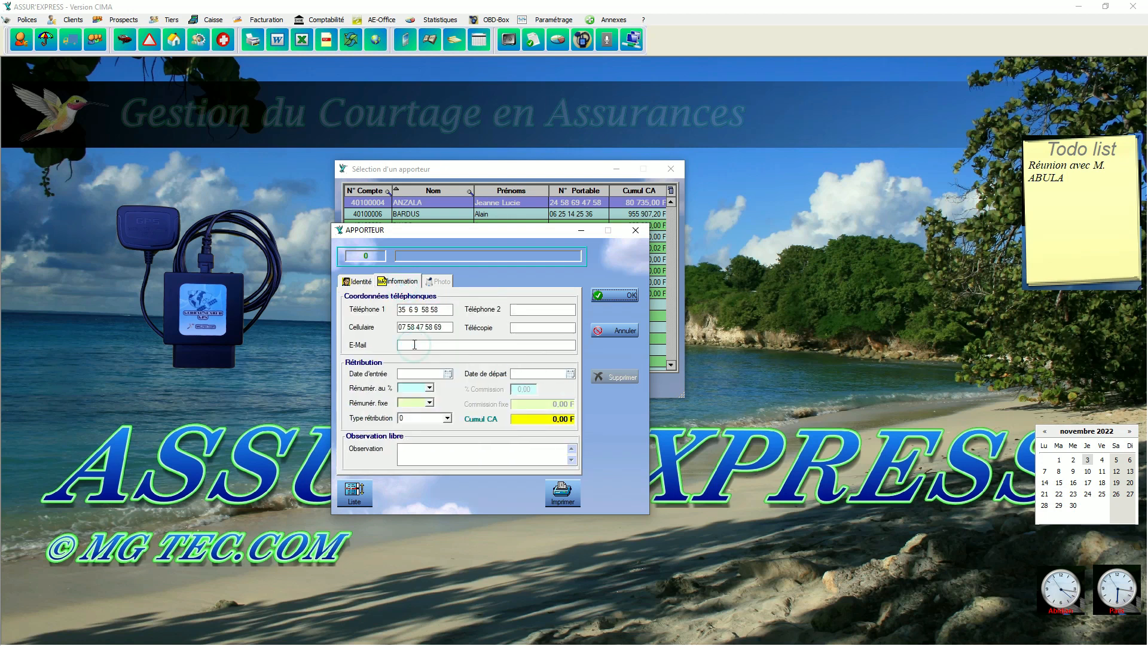
Set the entry date to 05/05/2022 and choose percentage remuneration (O) with a commission of 10 %.
click(433, 376)
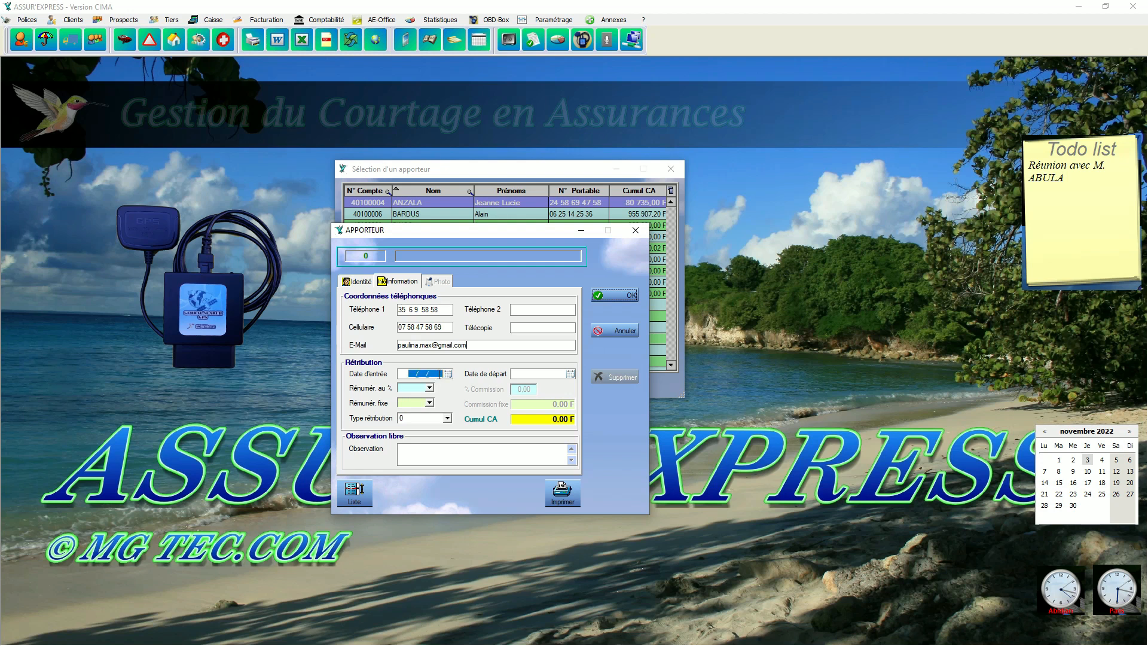
text(050522)
click(431, 392)
click(422, 397)
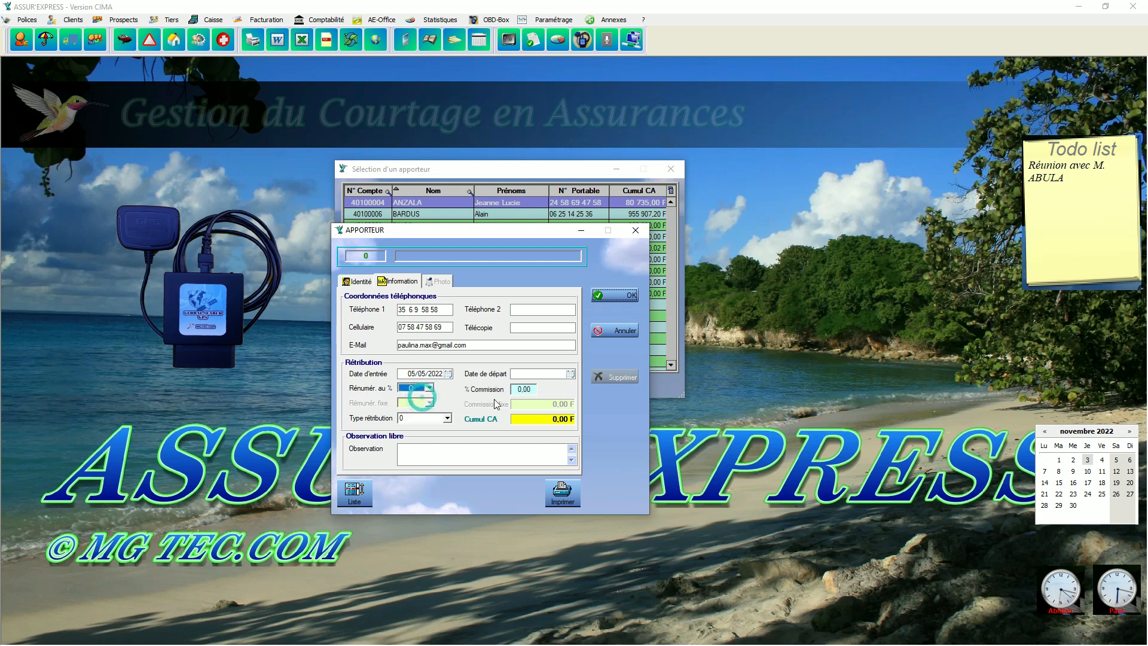
click(524, 389)
text(10)
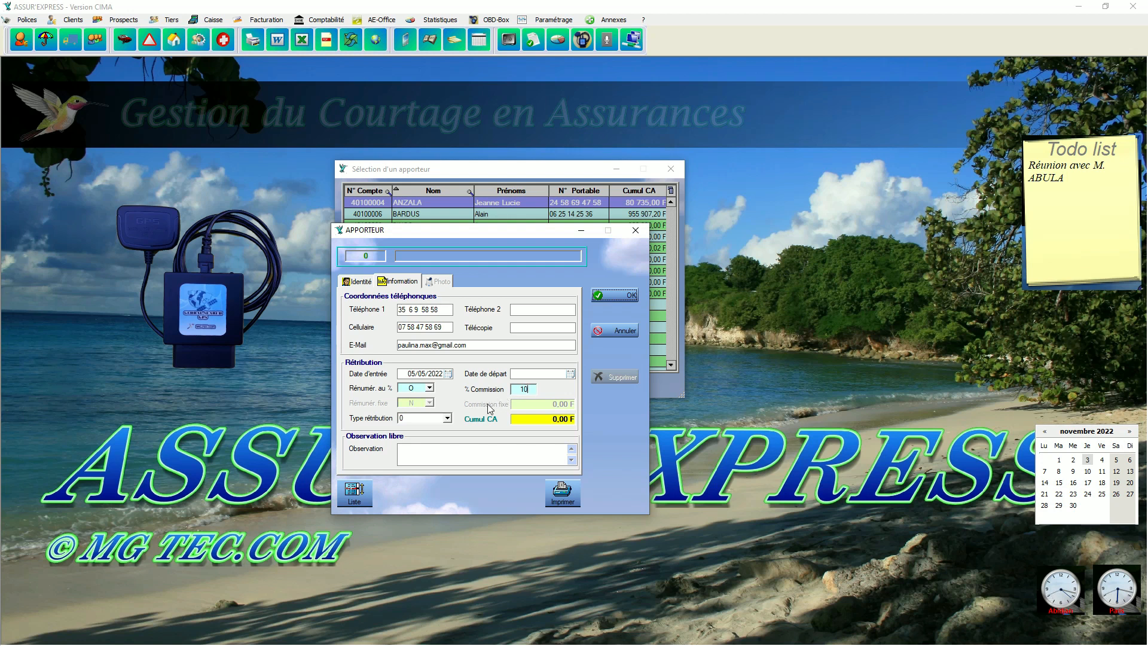
Switch the introducer from percentage to fixed remuneration and enter a fixed commission of 10000.
click(430, 388)
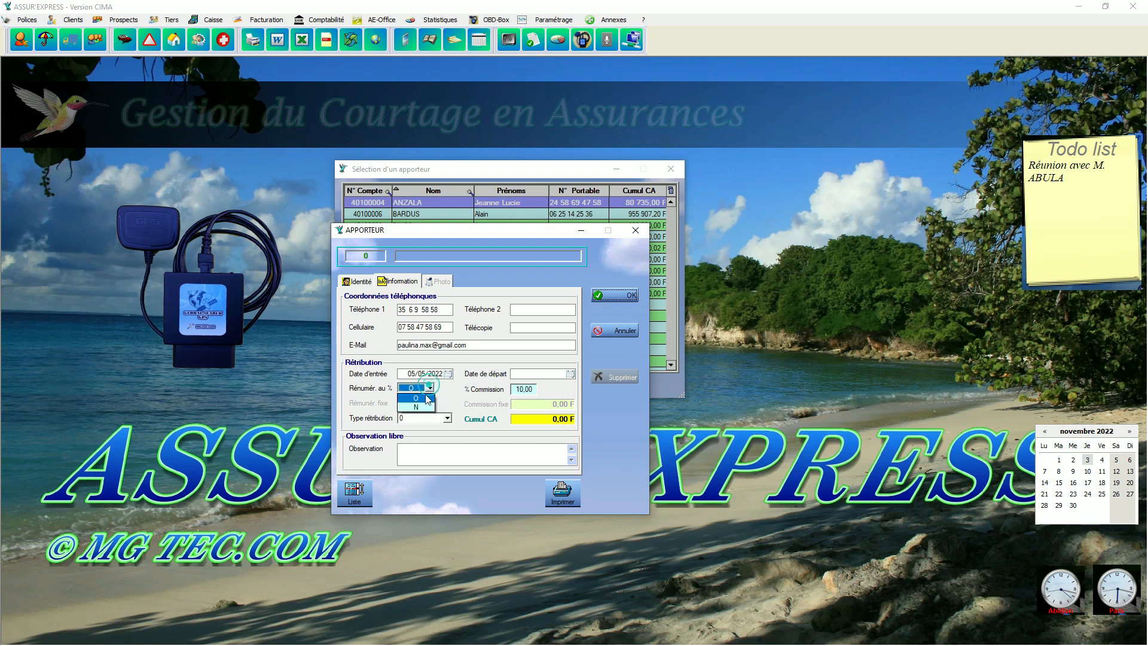
click(427, 405)
click(426, 405)
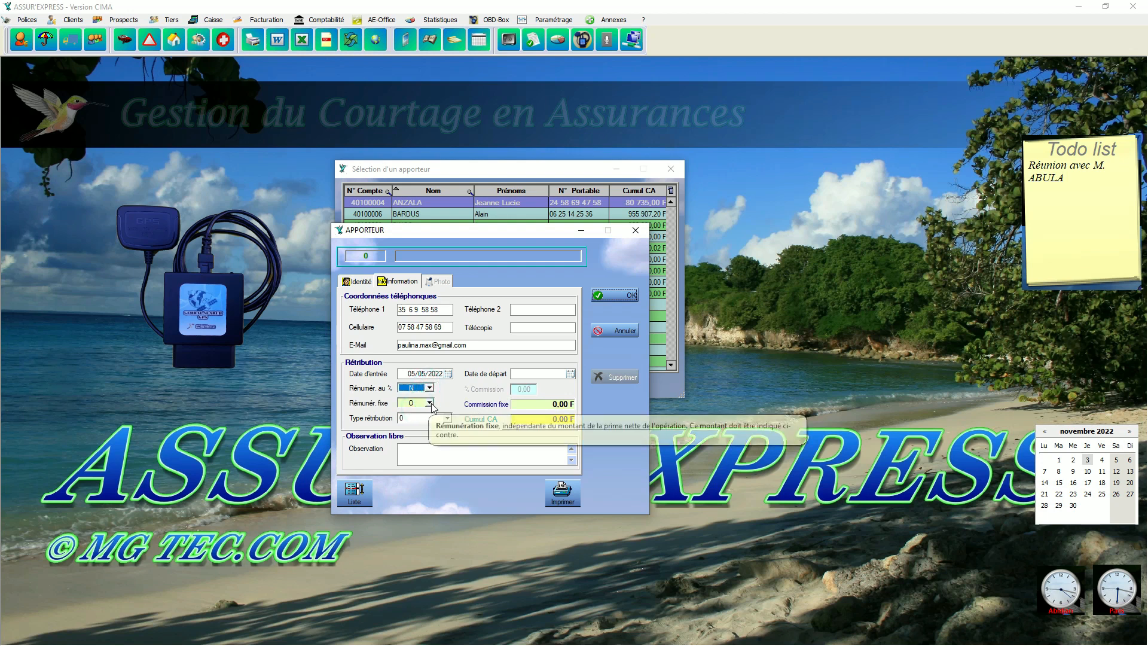
click(427, 418)
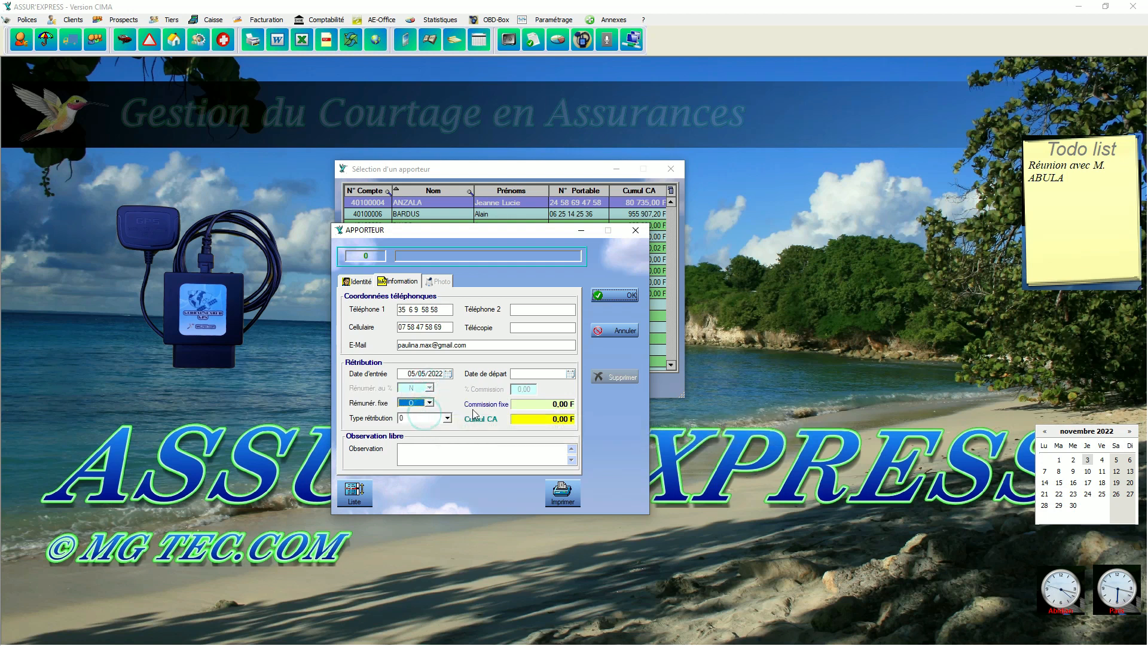
click(540, 405)
text(10000)
mouse_move(405, 407)
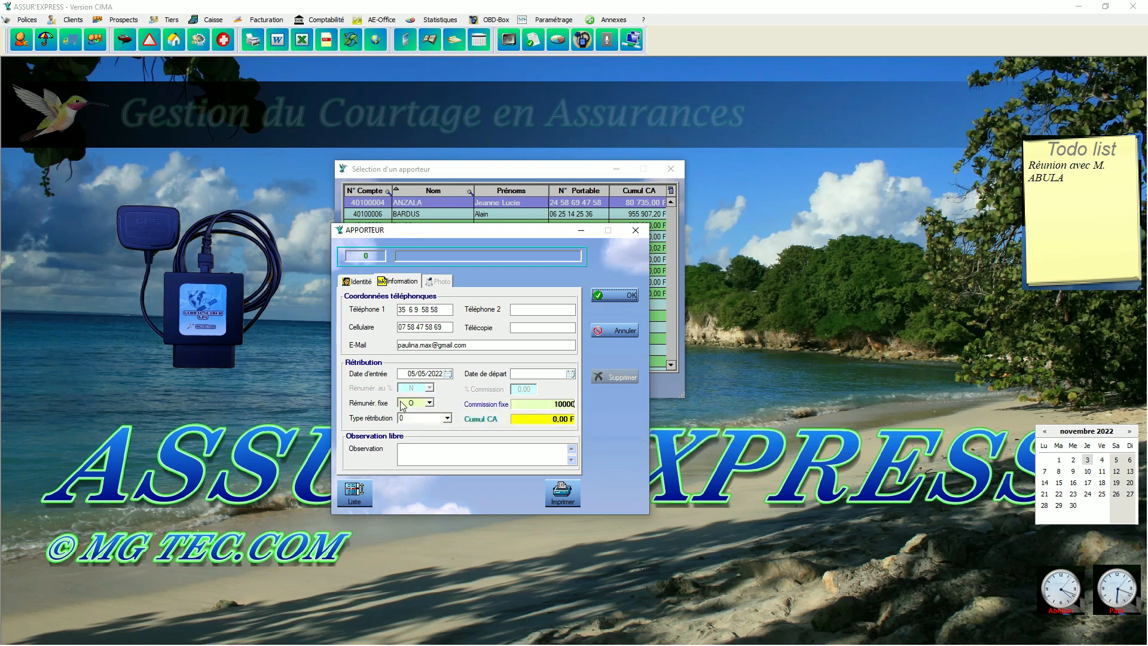
Turn fixed remuneration off (N) so the percentage applies again, and enter a commission of 10 %.
click(430, 403)
click(424, 422)
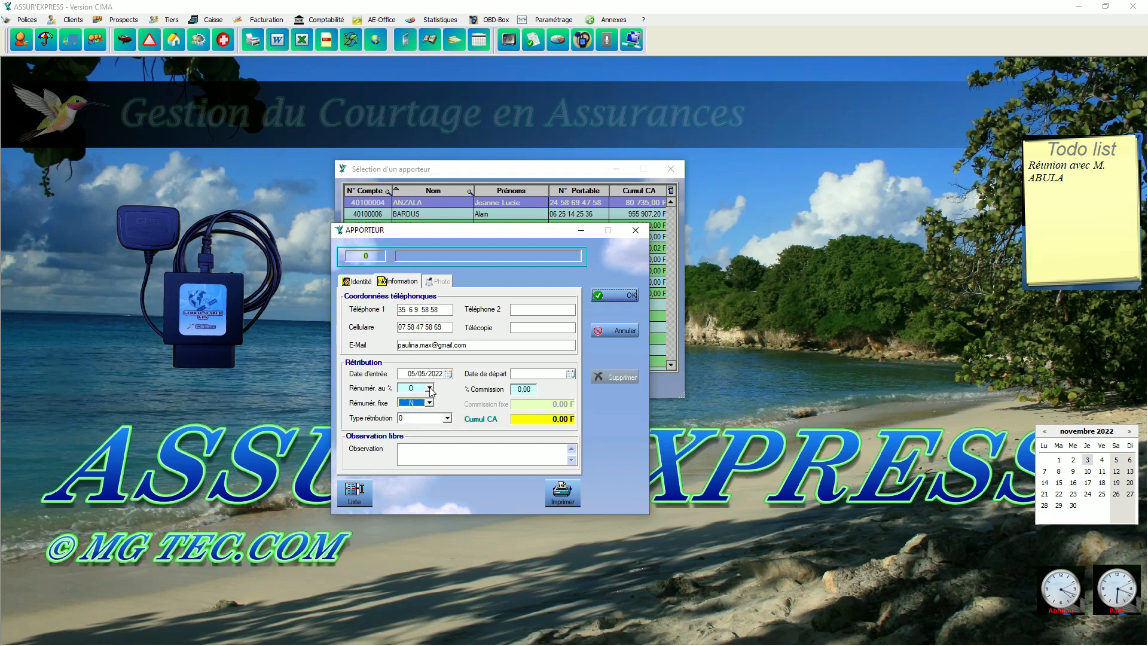
click(522, 390)
text(10)
Set the introducer's remuneration type (Type rétribution) to Récurrent.
click(447, 418)
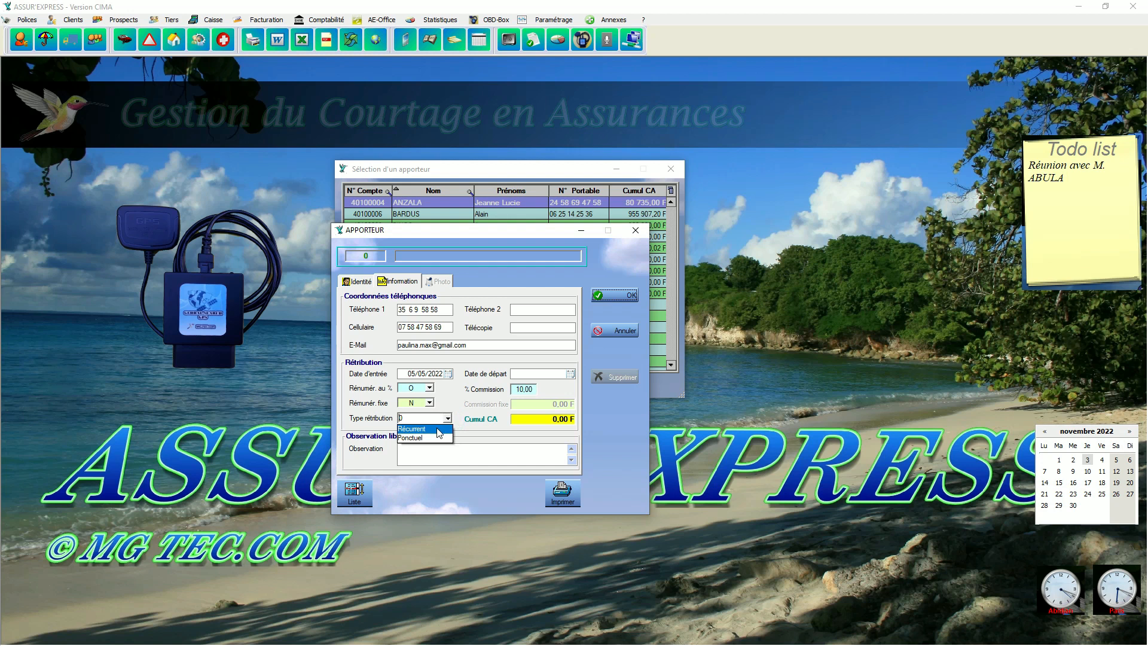
click(440, 430)
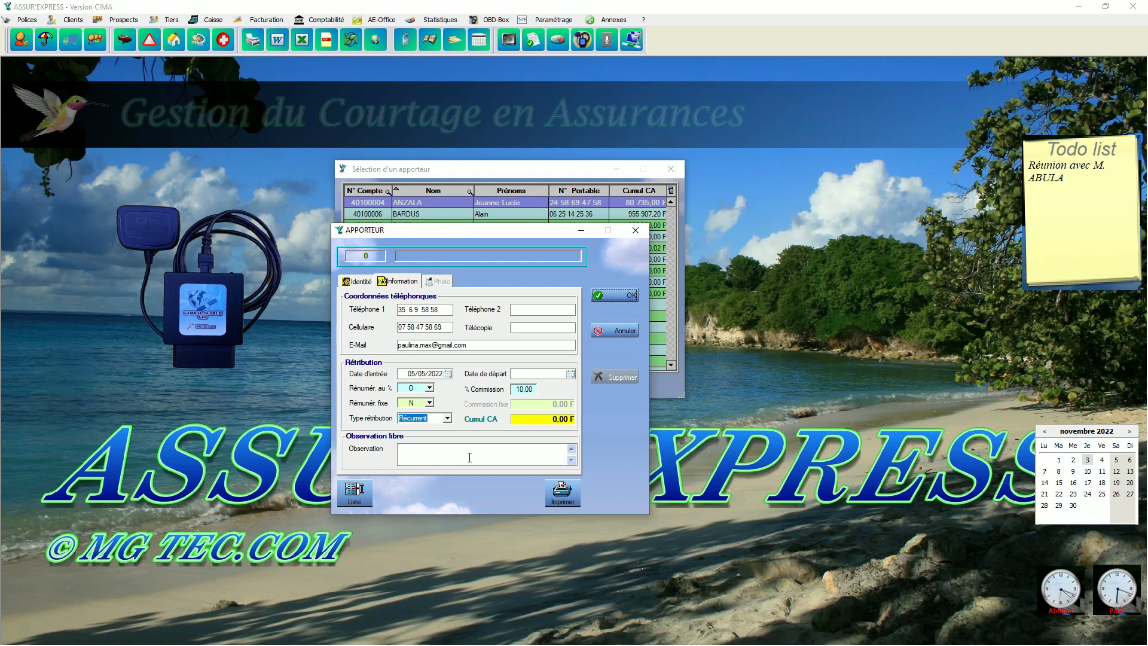
click(447, 419)
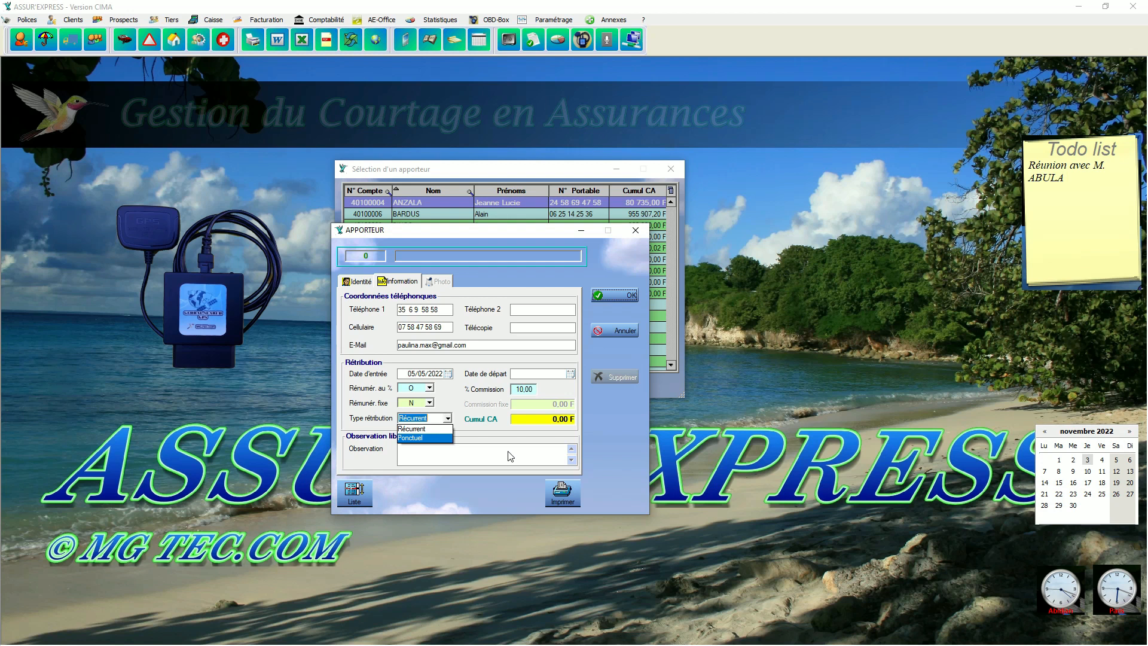
click(428, 429)
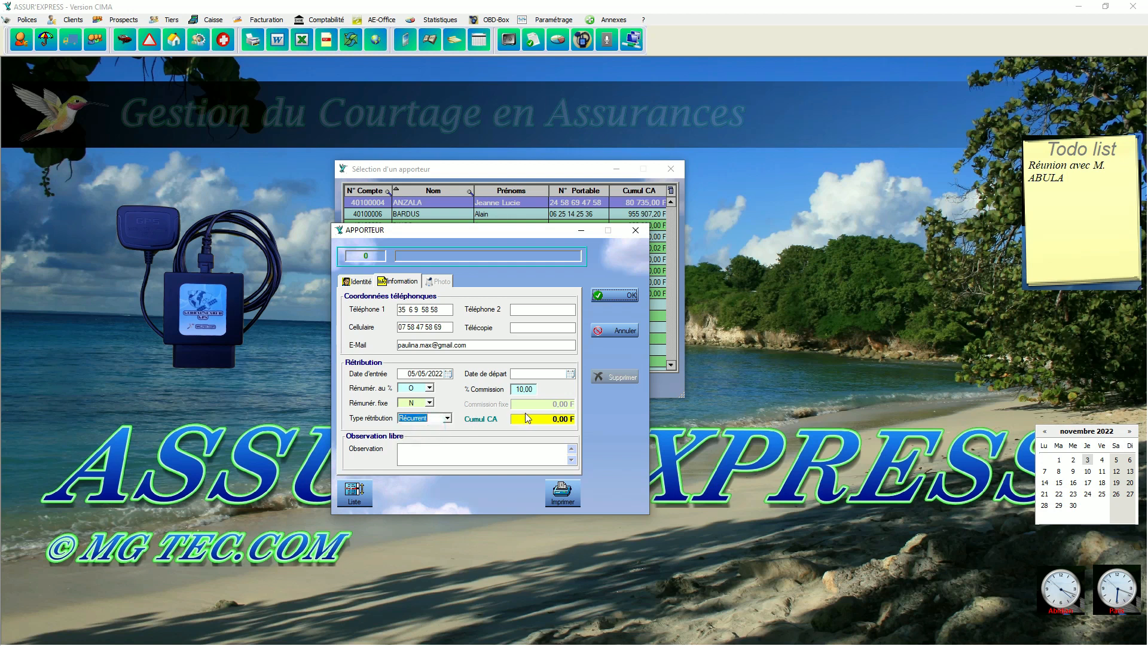
Clear the commission percentage and try to validate the record without it.
click(531, 391)
text(0)
key(BackSpace)
click(622, 297)
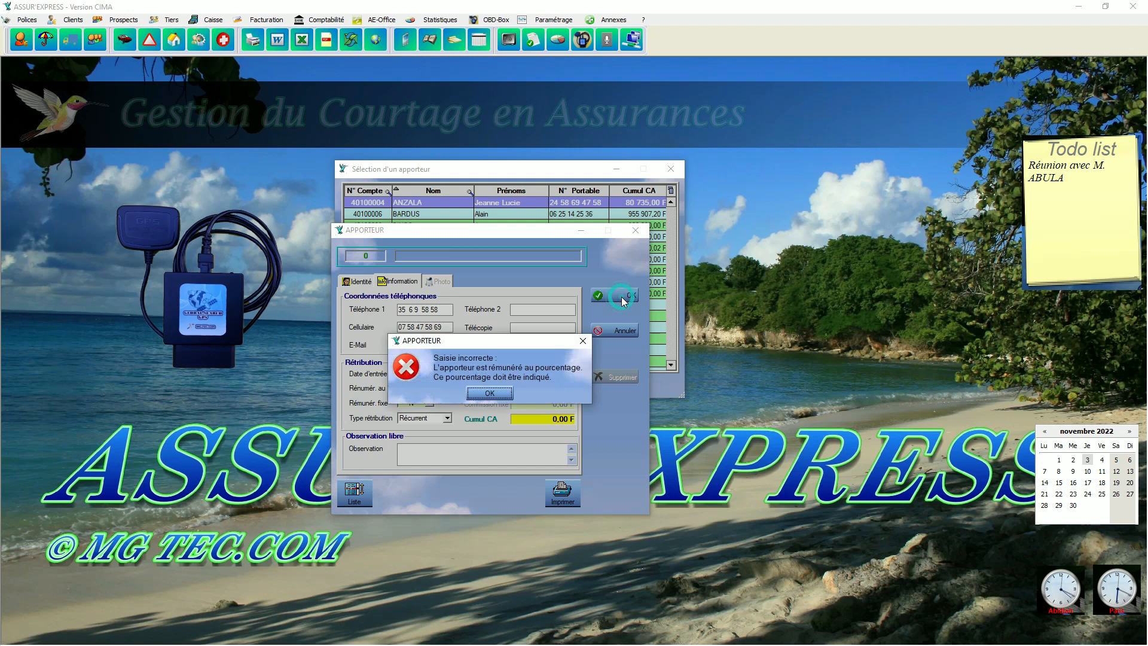
click(490, 393)
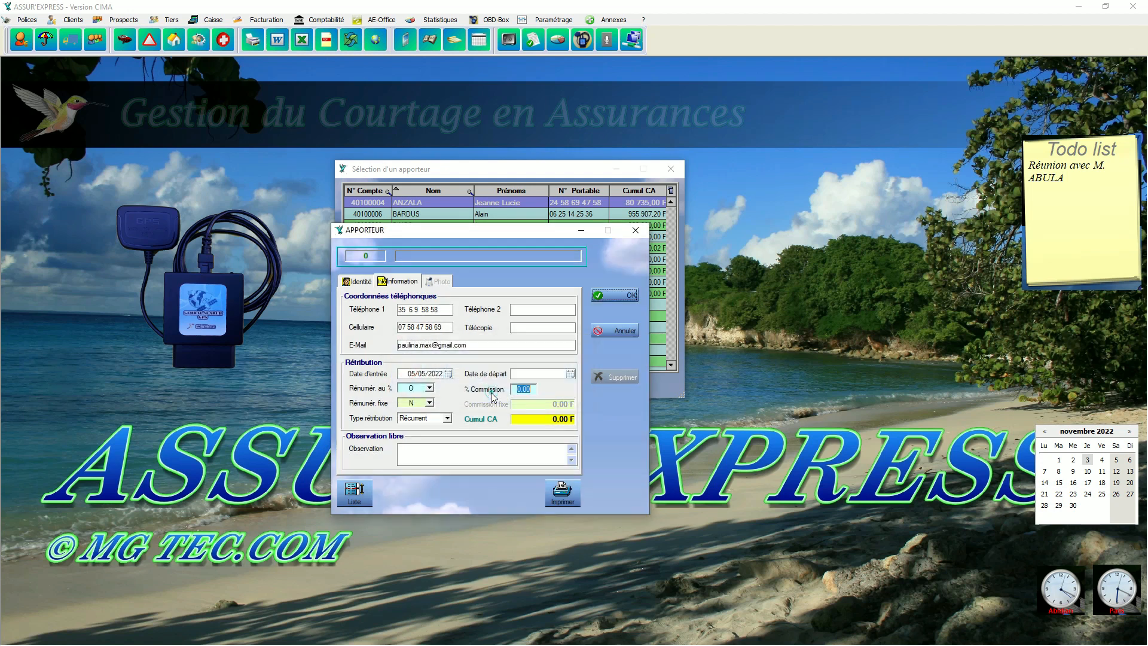
Switch to fixed remuneration (O) and try to validate the record without a fixed commission amount.
click(429, 403)
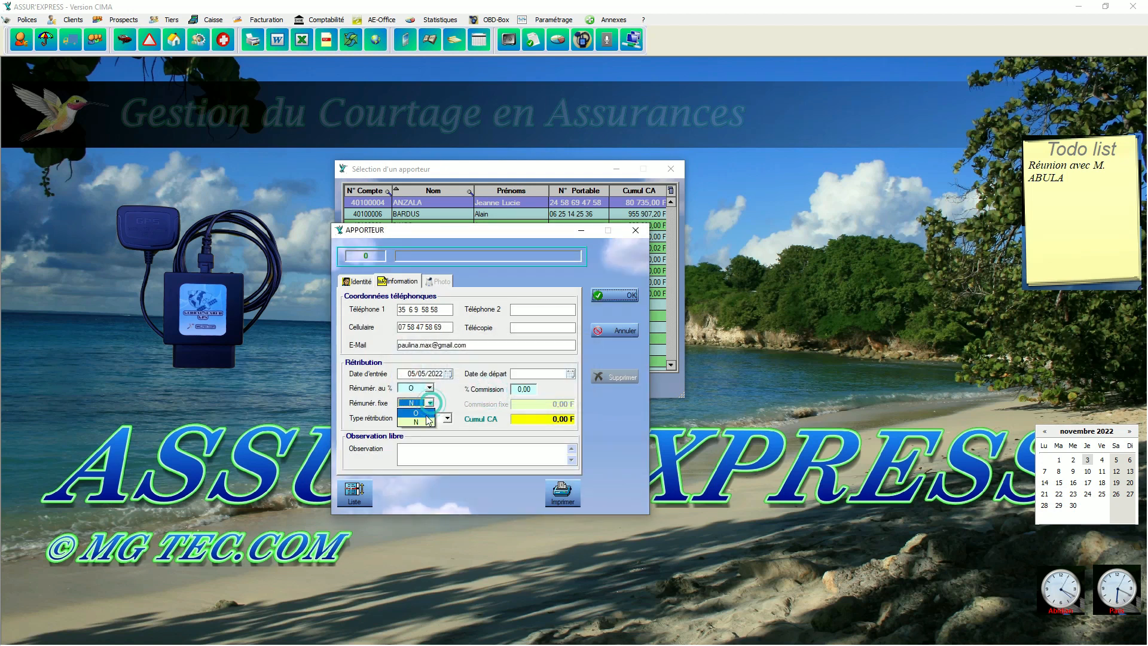
click(428, 413)
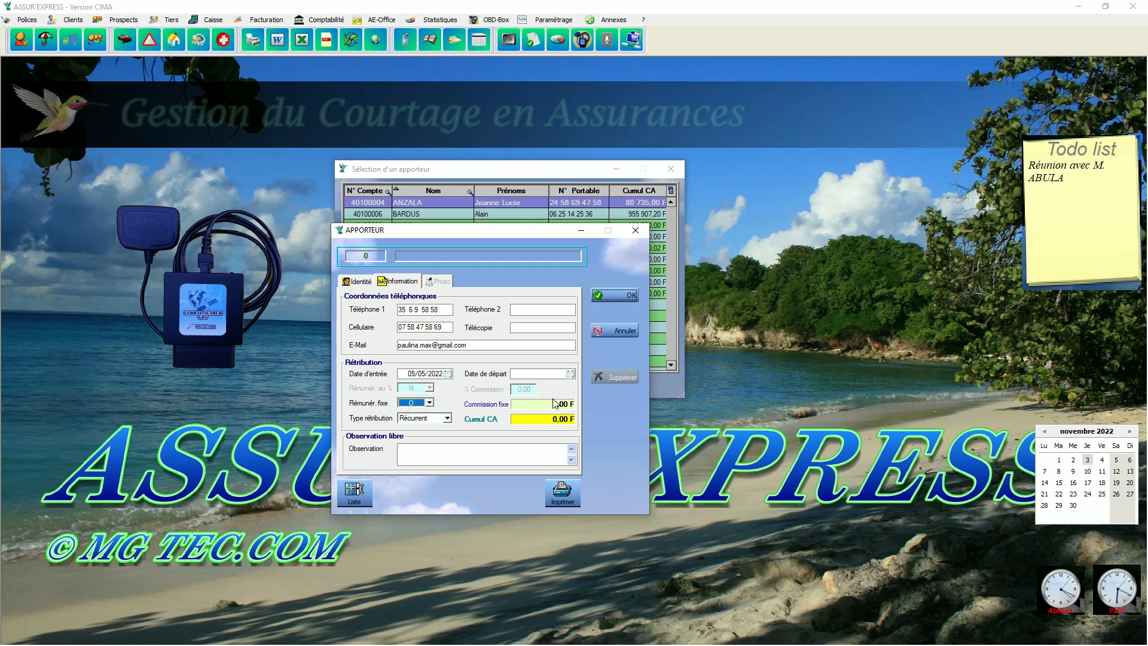
click(616, 296)
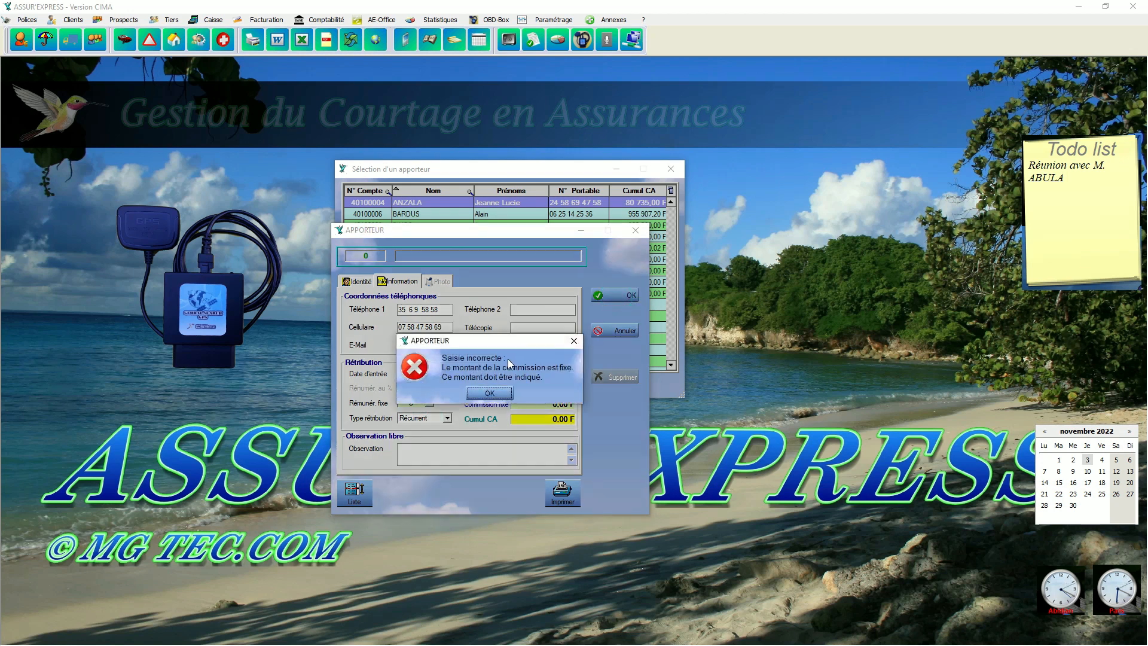
click(490, 394)
Return to percentage remuneration with a commission of 10 % and save the introducer's record.
click(431, 405)
click(430, 410)
click(524, 389)
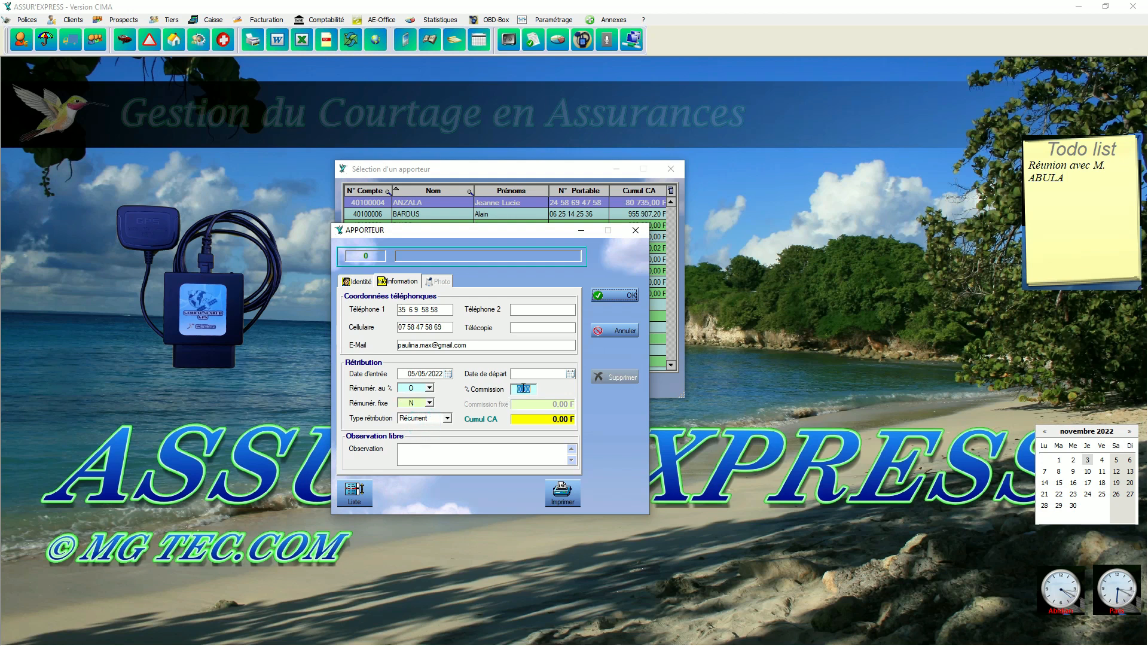
text(10)
click(611, 295)
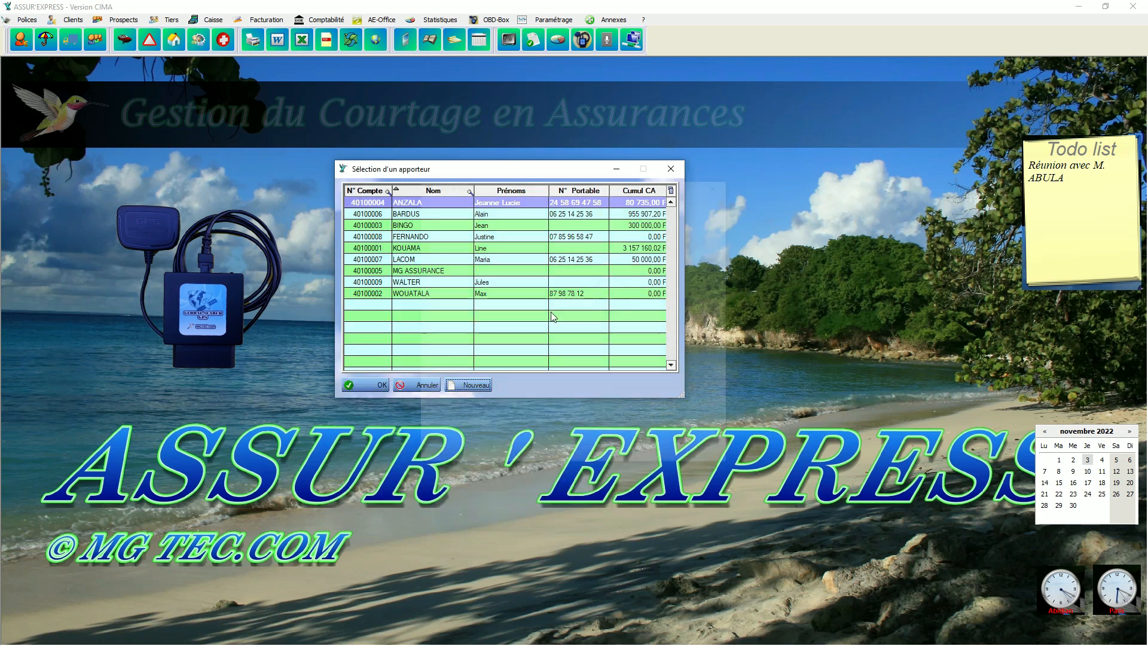
Open the newly saved introducer's record, take a webcam photo for it and accept the framing.
double_click(612, 295)
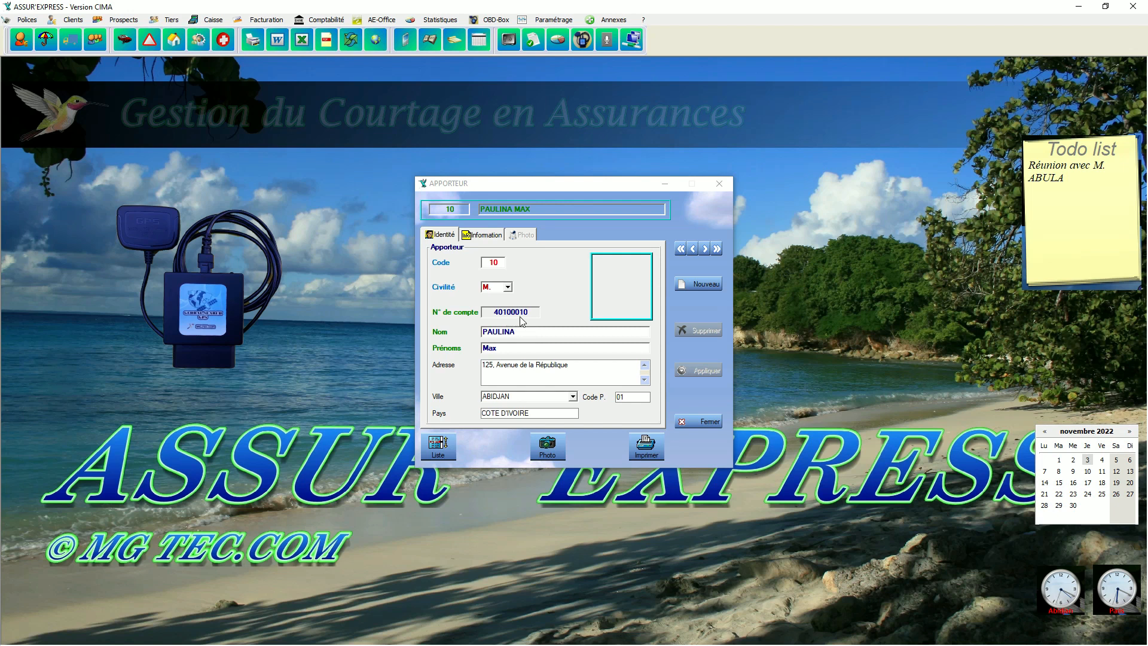
click(545, 448)
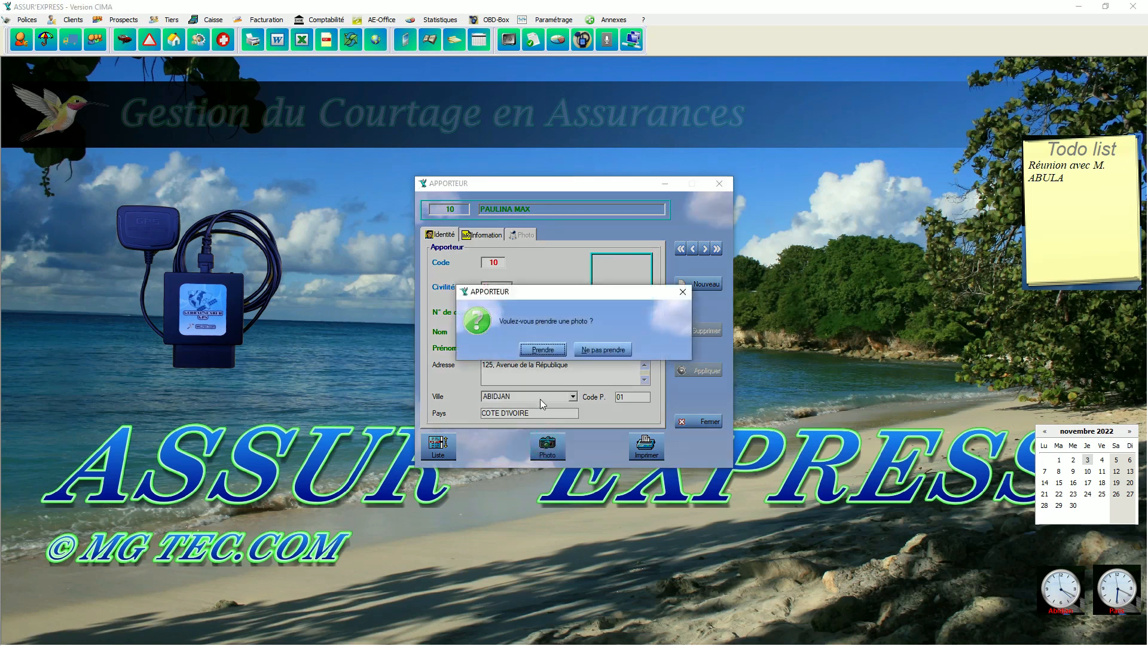
click(554, 355)
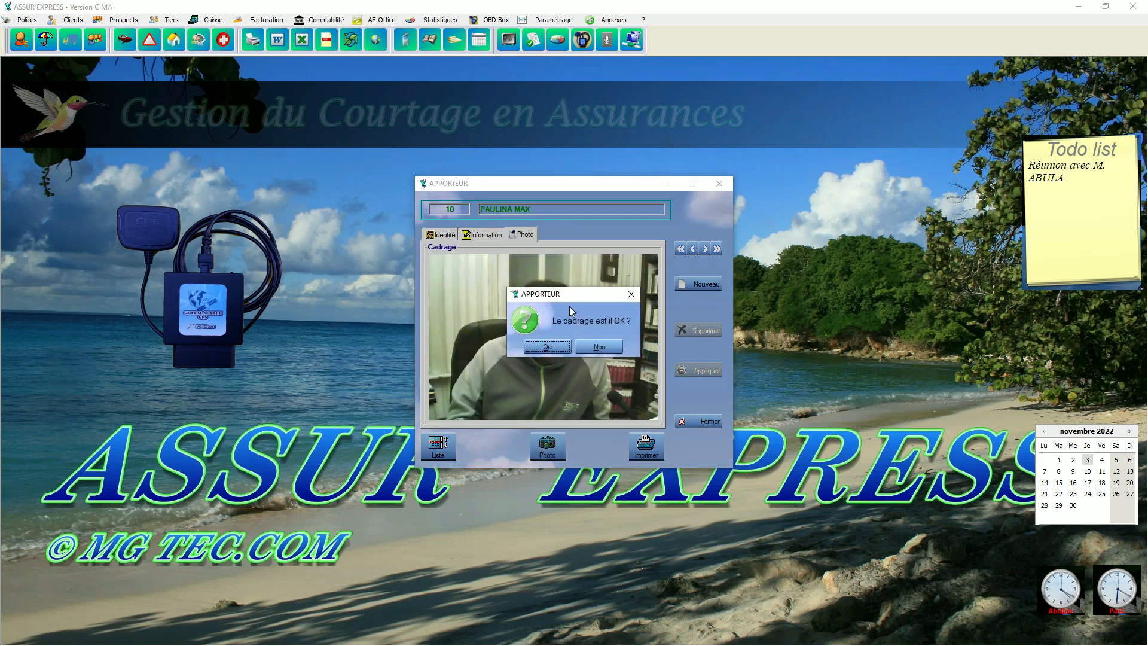
drag(564, 296, 536, 415)
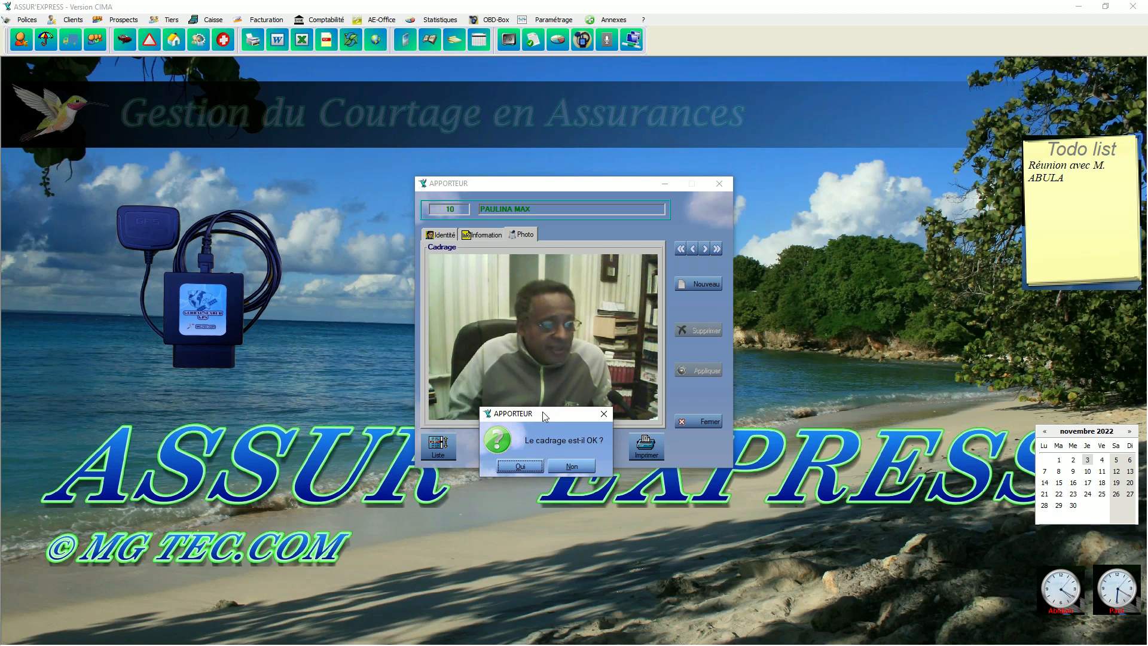
click(525, 467)
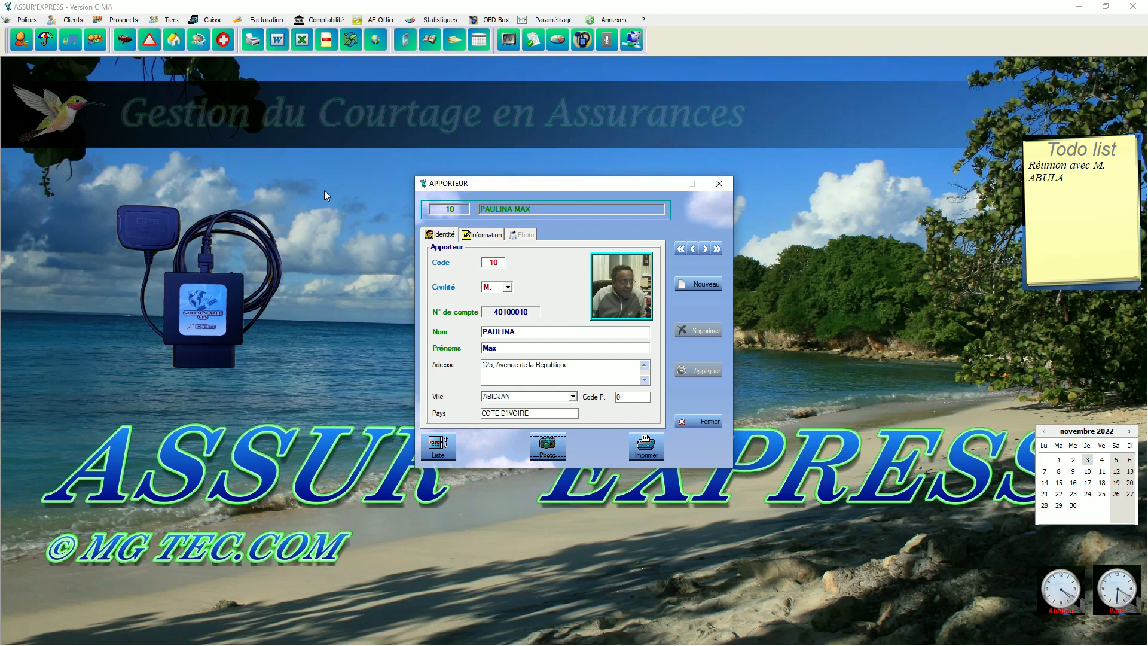
Examine the introducers offered in the Apporteur field of the auto policy effective 12/07/2022, and close the policy unchanged.
click(124, 46)
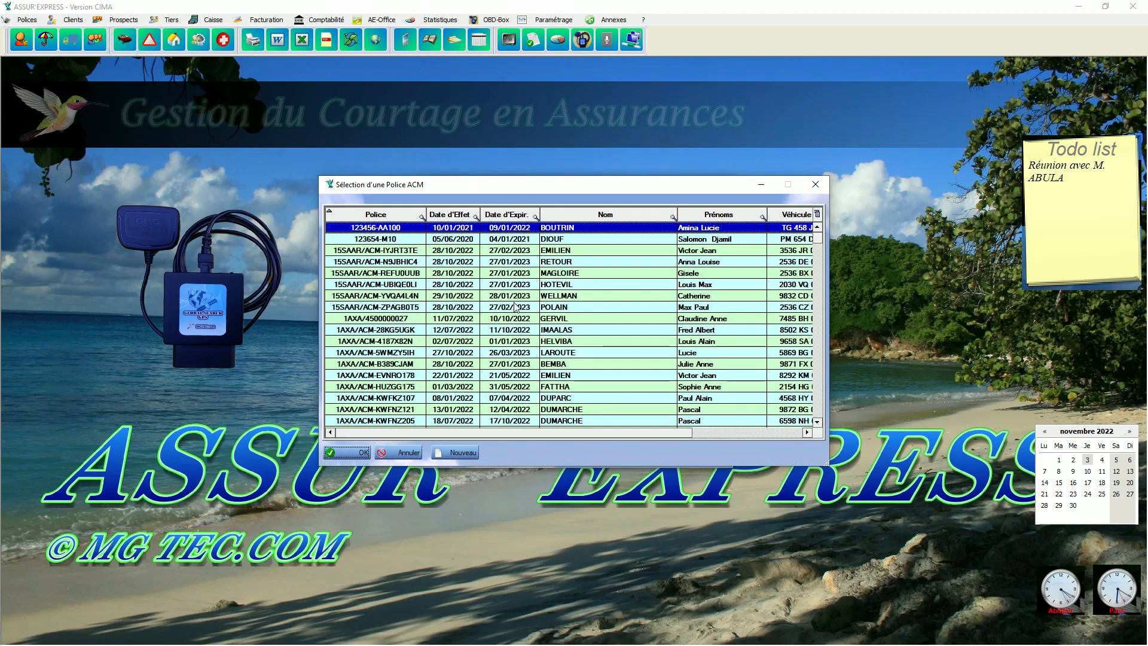
double_click(558, 332)
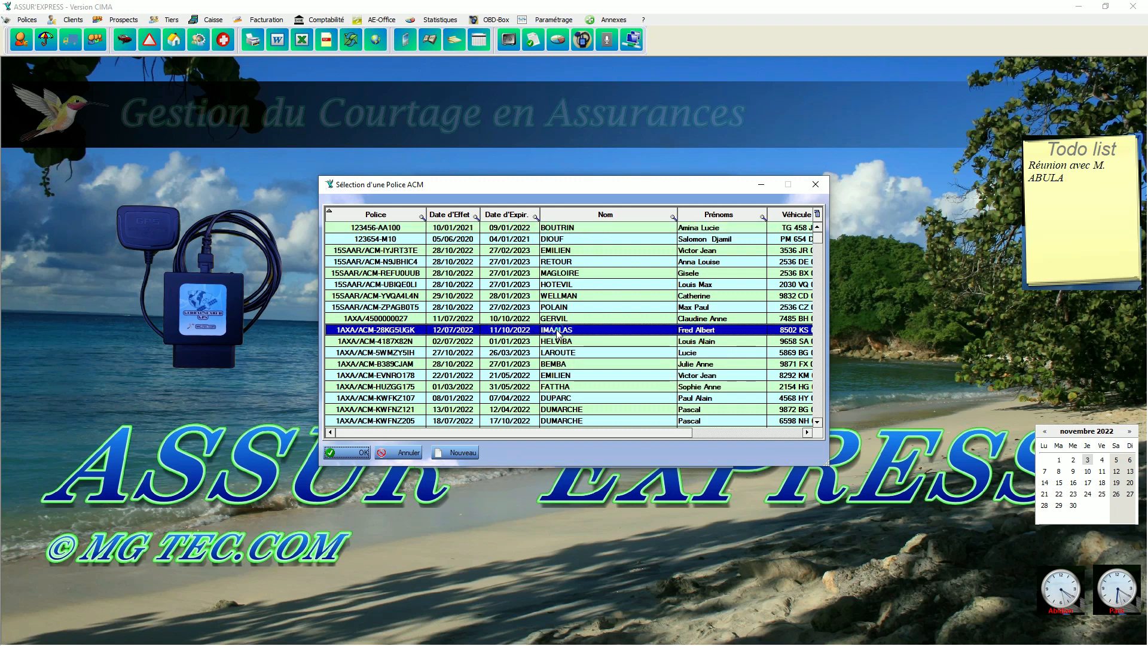
click(490, 300)
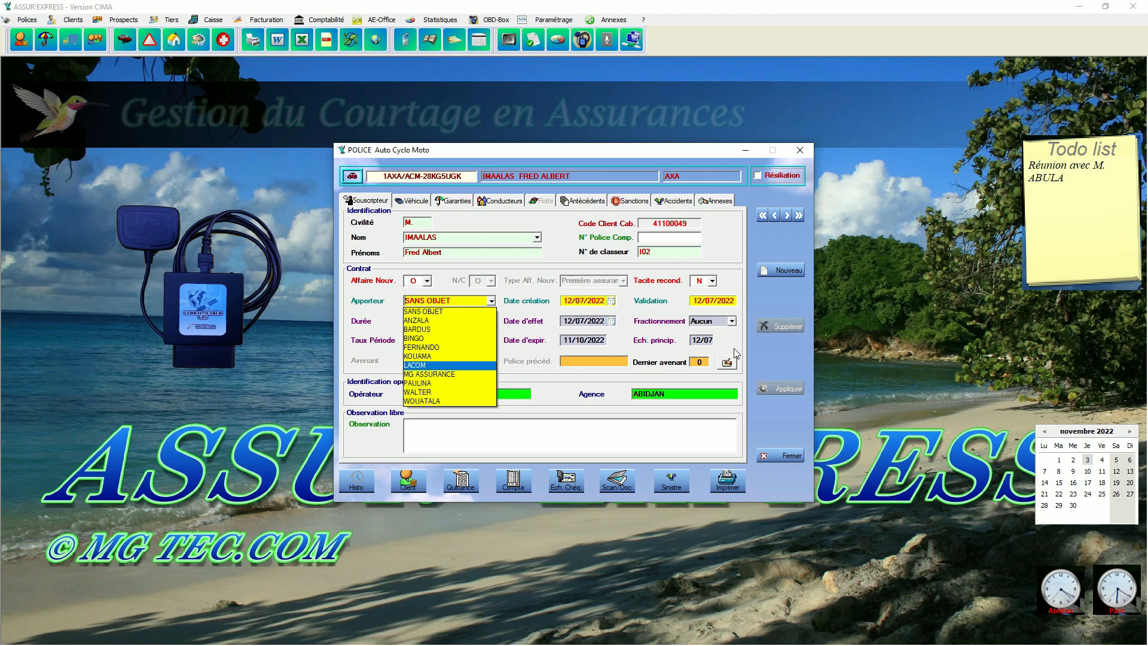
click(776, 355)
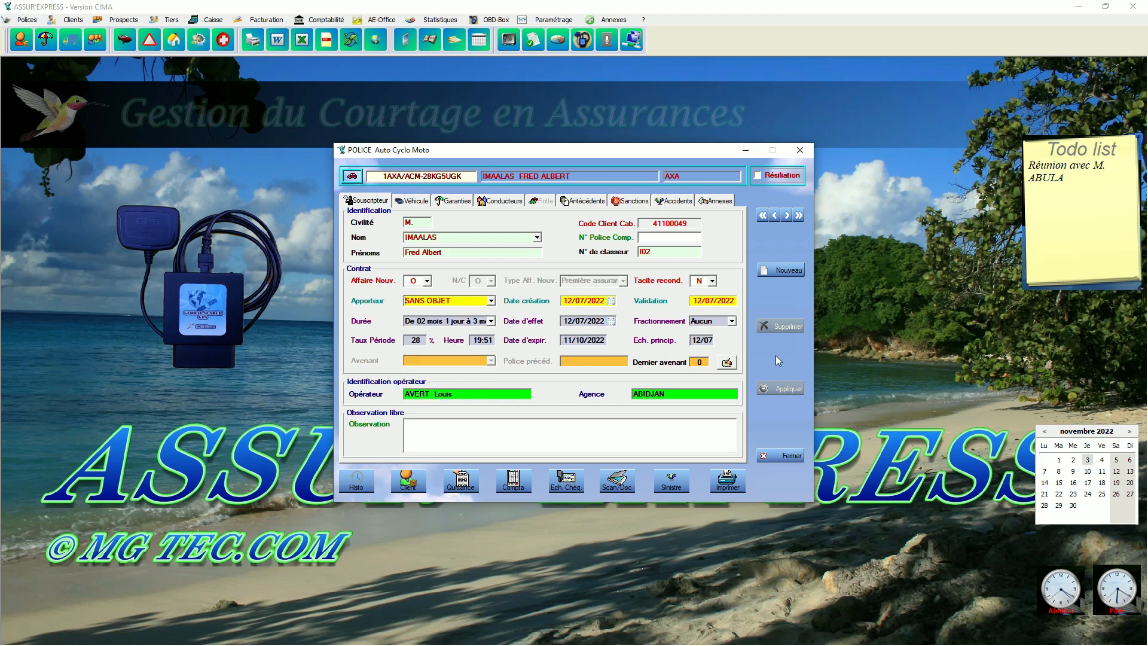
click(800, 151)
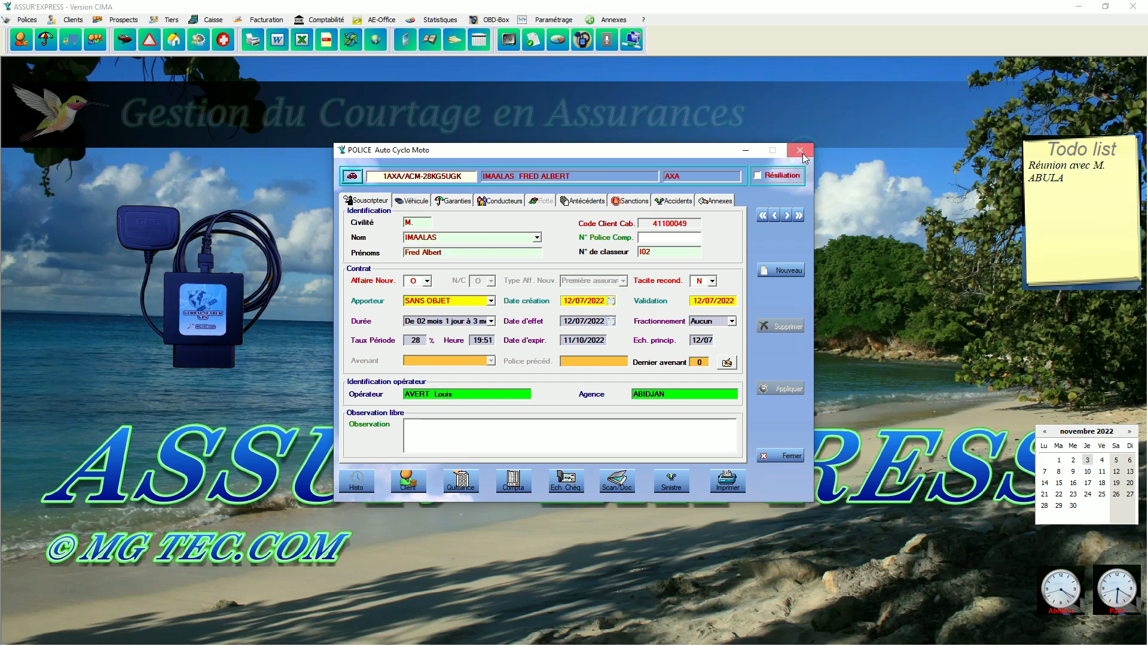